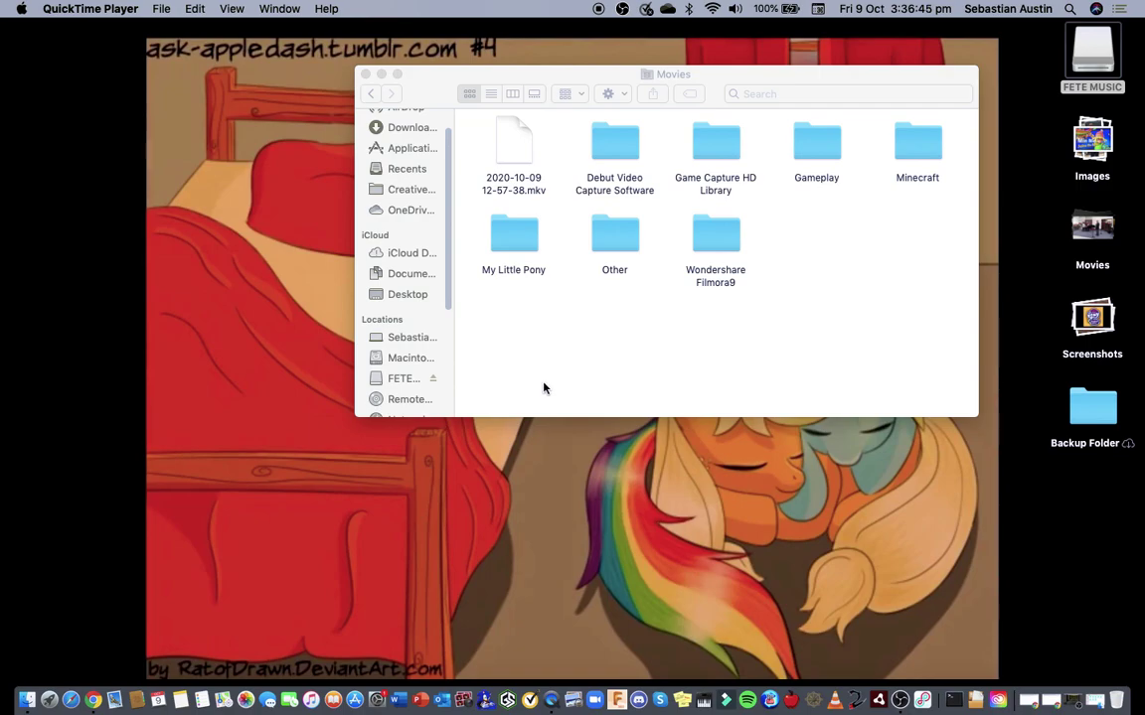
- Try opening the .mkv recording in QuickTime and dismiss the can't-open error
{"action": "left_click", "coordinate": [505, 149]}
{"action": "left_click", "coordinate": [551, 243]}
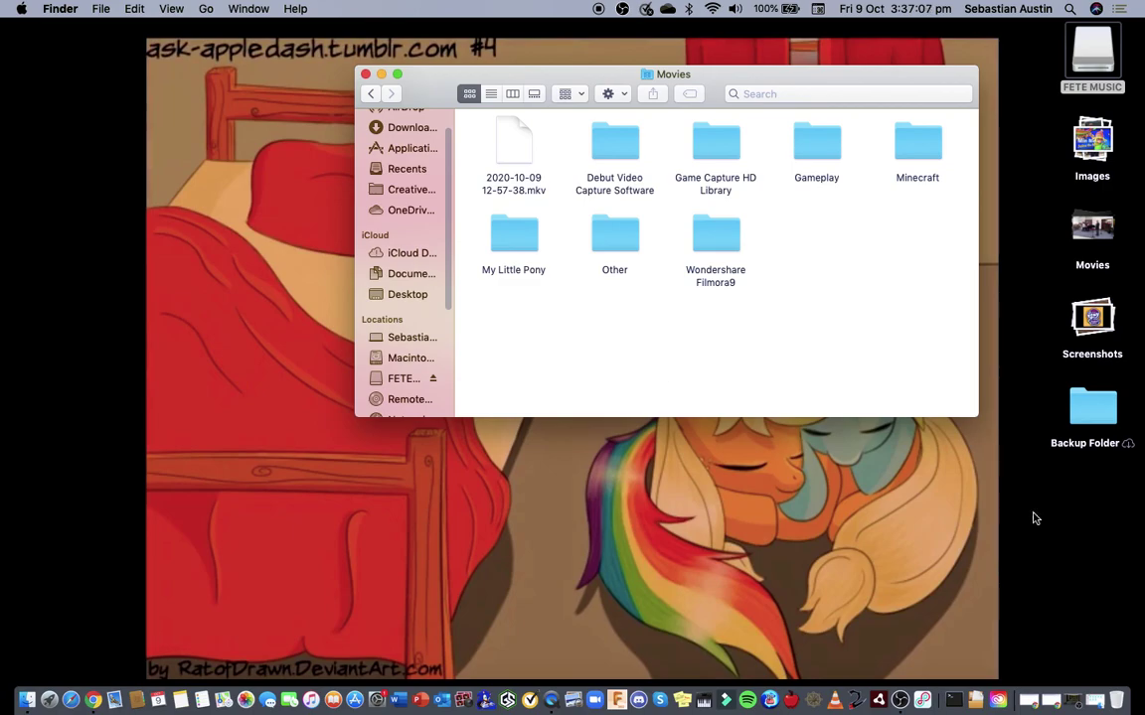
{"action": "left_click", "coordinate": [862, 469]}
{"action": "left_click", "coordinate": [842, 360]}
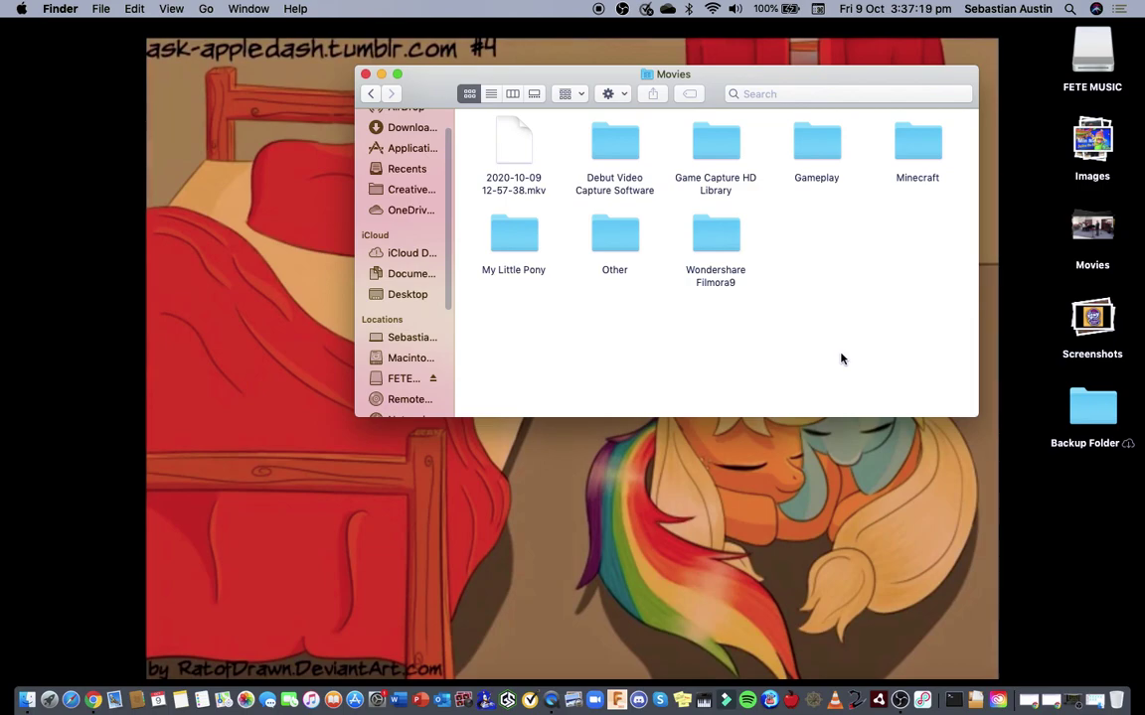
{"action": "double_click", "coordinate": [498, 146]}
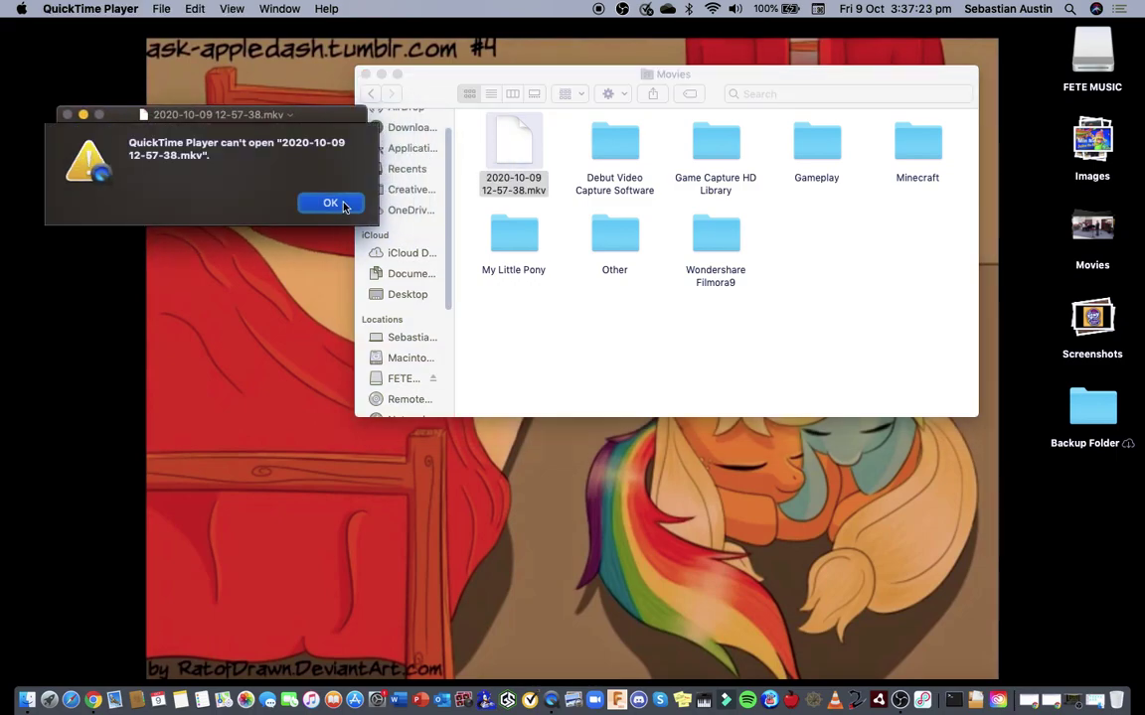
{"action": "left_click", "coordinate": [339, 203]}
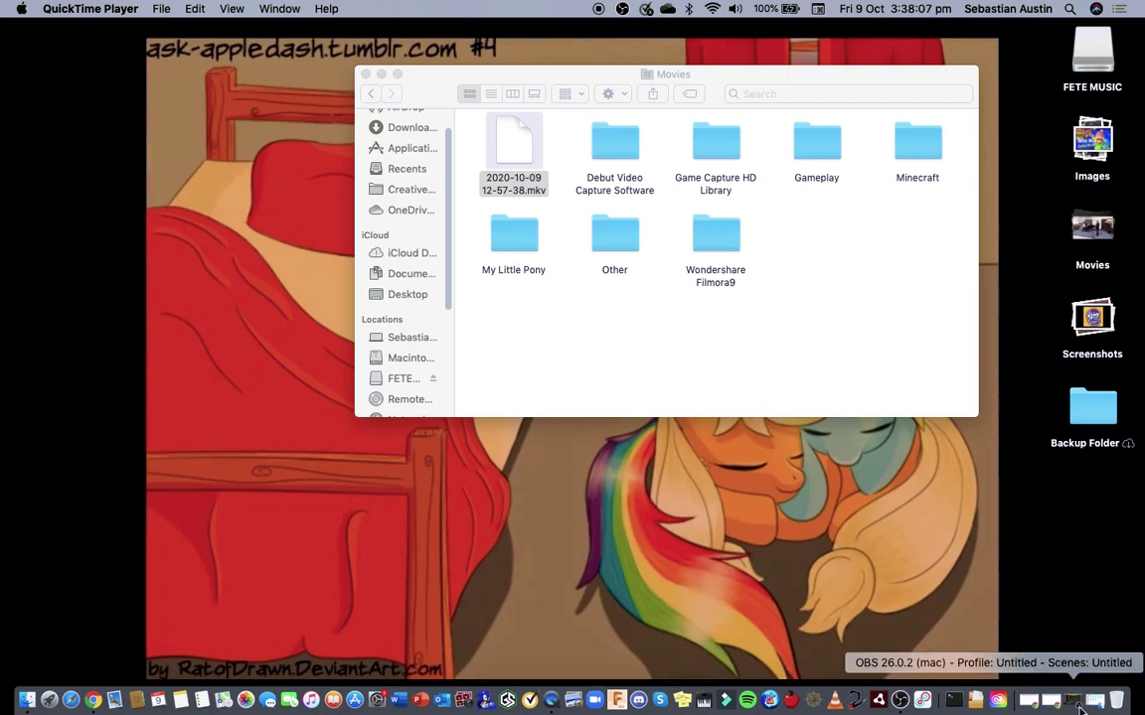
- Restore OBS and open File > Remux Recordings, moving the main window aside
{"action": "left_click", "coordinate": [1025, 623]}
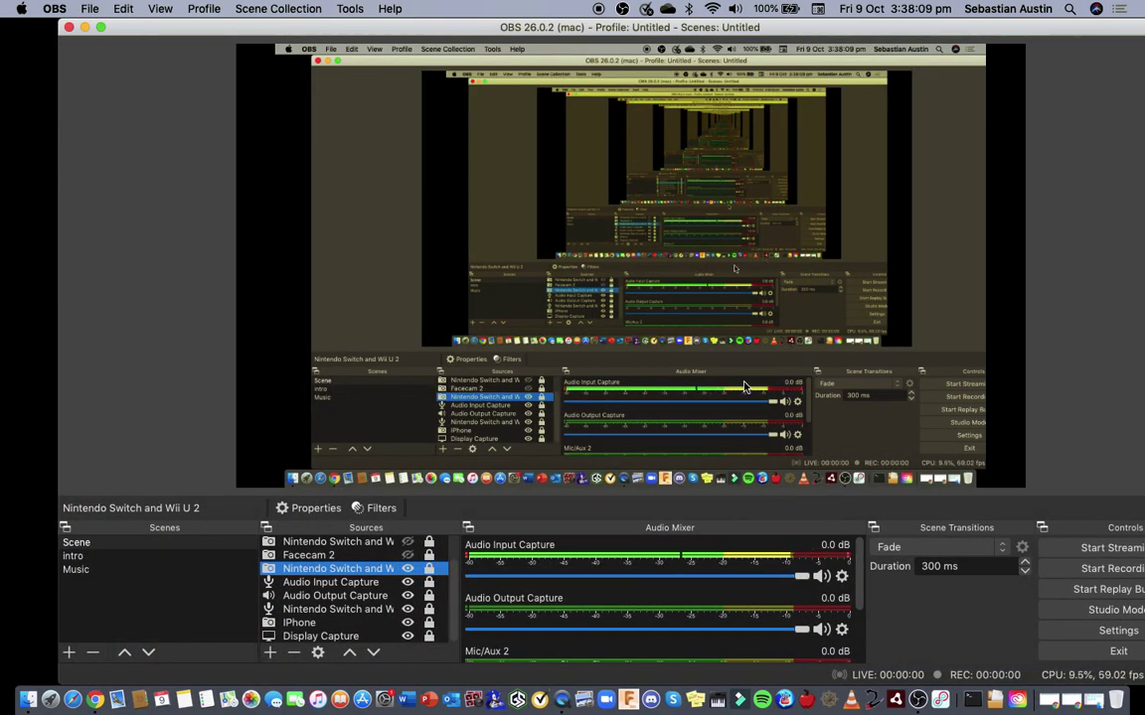
{"action": "left_click", "coordinate": [88, 8]}
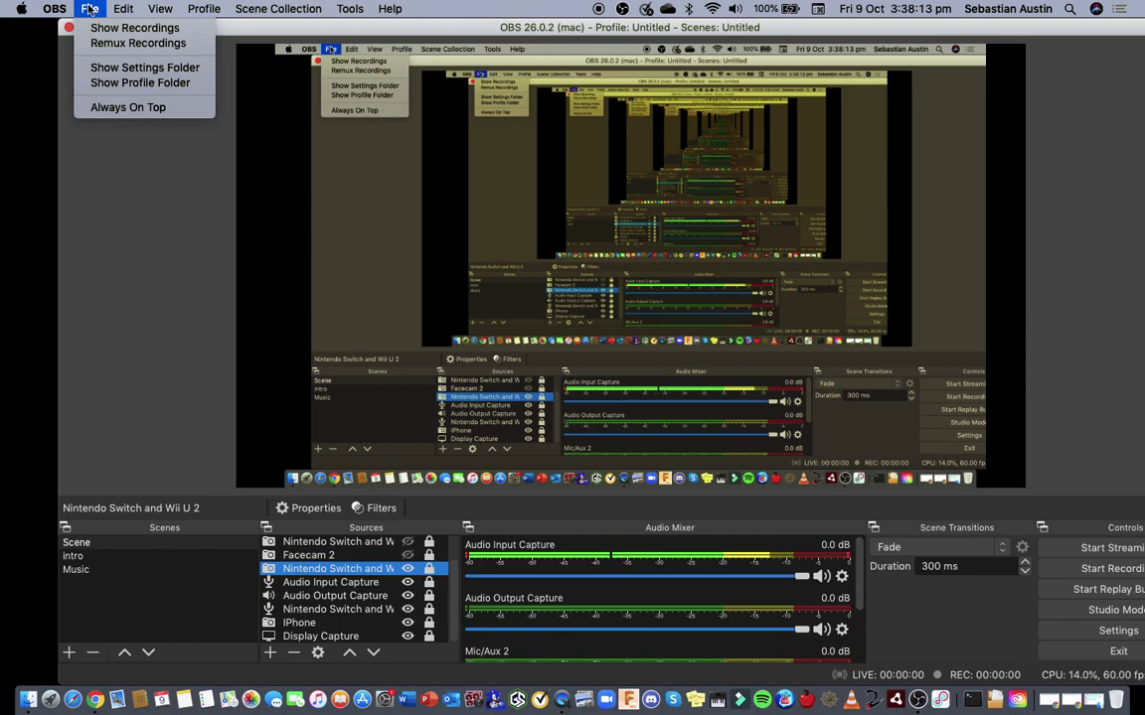
{"action": "left_click", "coordinate": [117, 45]}
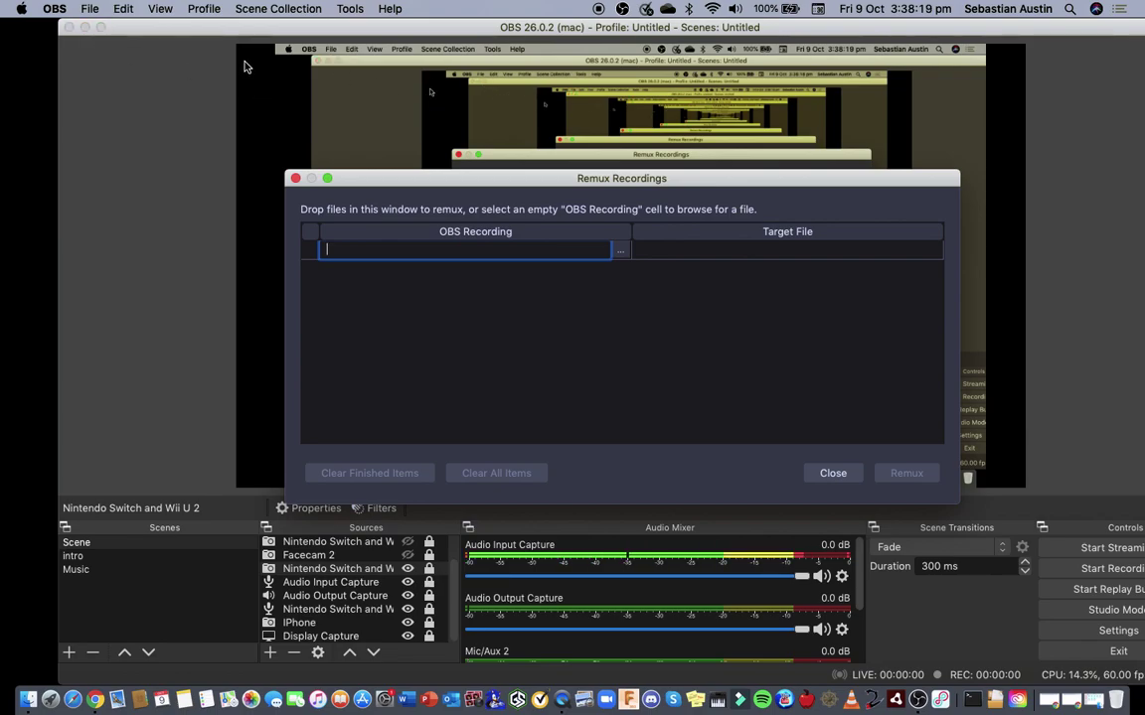
{"action": "left_click_drag", "start_coordinate": [180, 33], "coordinate": [445, 107]}
{"action": "left_click", "coordinate": [288, 260]}
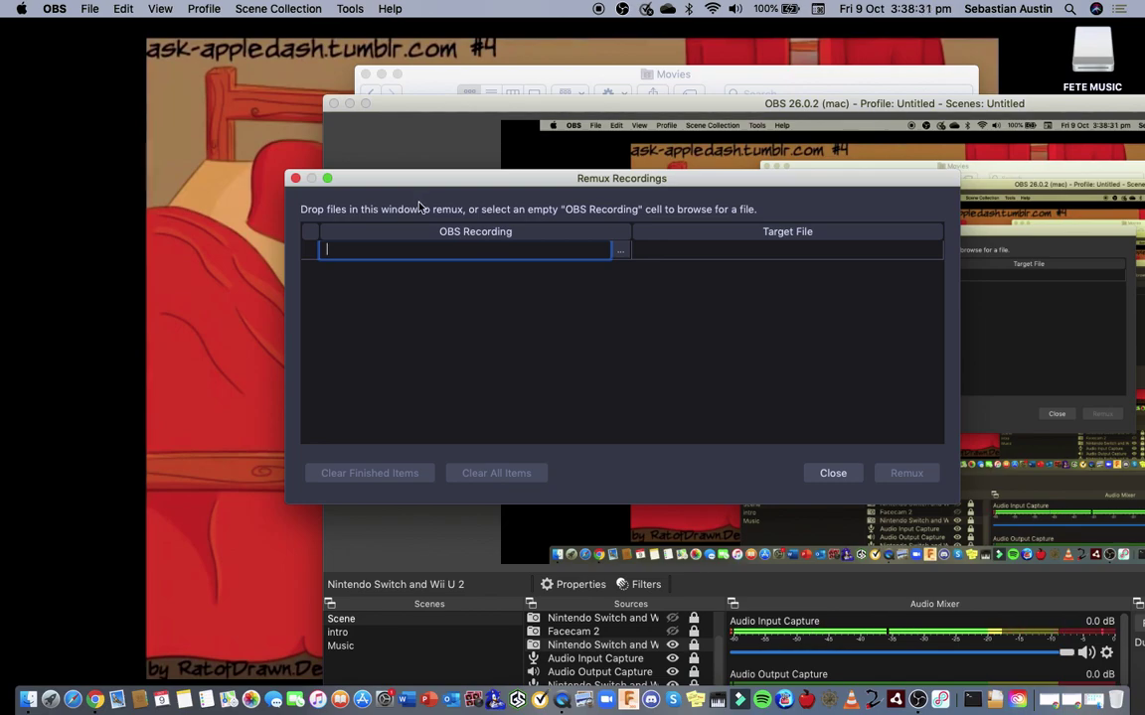
{"action": "left_click", "coordinate": [420, 95]}
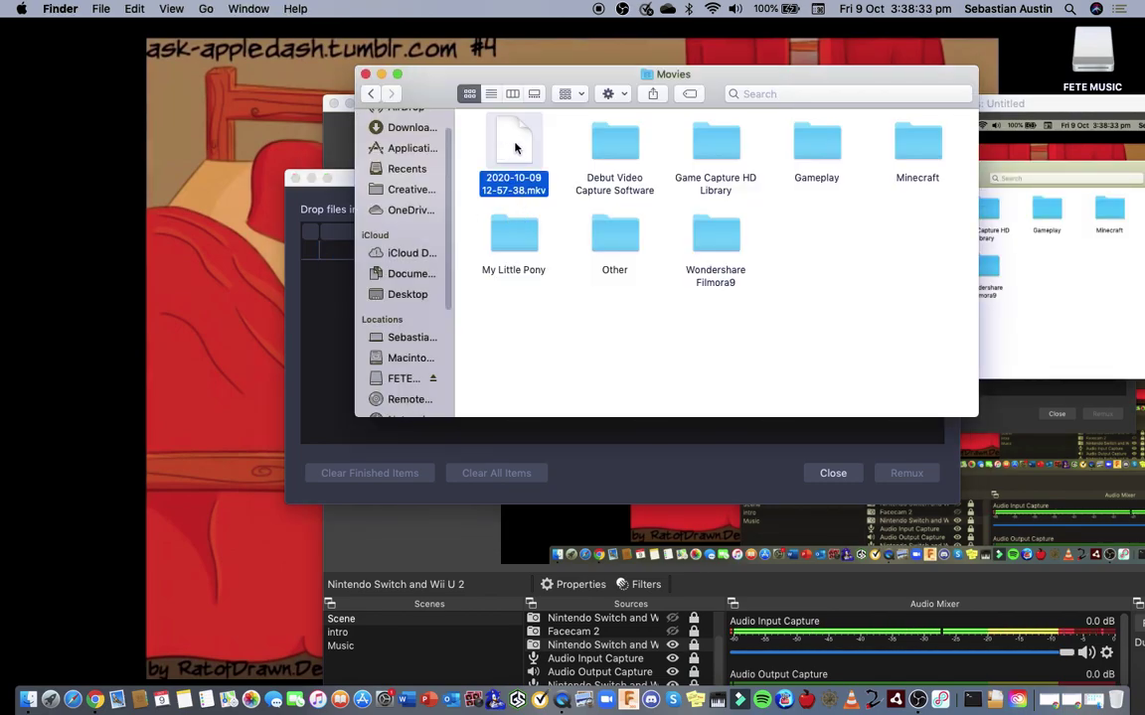
{"action": "left_click_drag", "start_coordinate": [514, 148], "coordinate": [329, 266]}
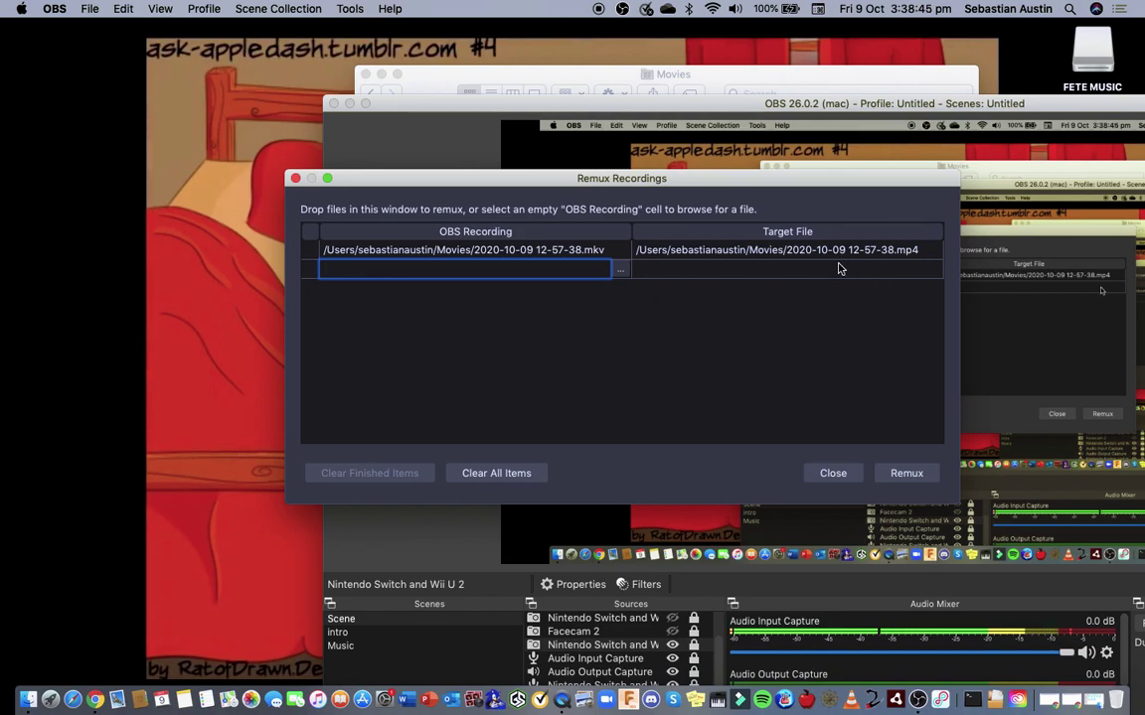
{"action": "double_click", "coordinate": [761, 250]}
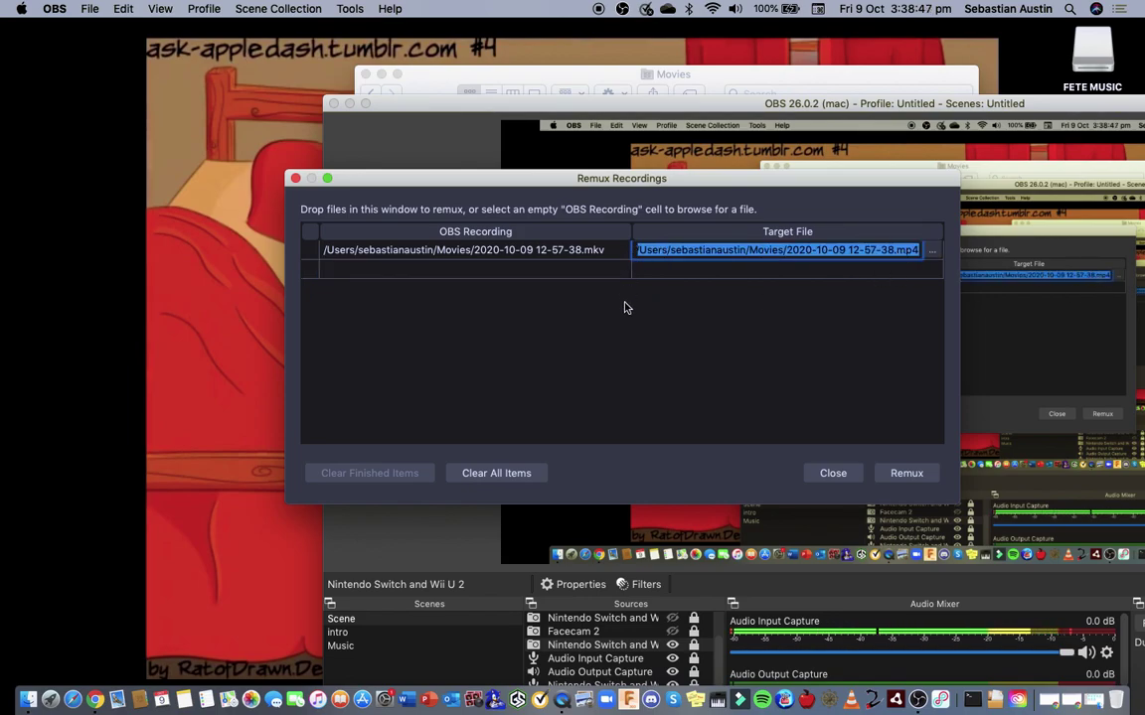
{"action": "left_click", "coordinate": [907, 473]}
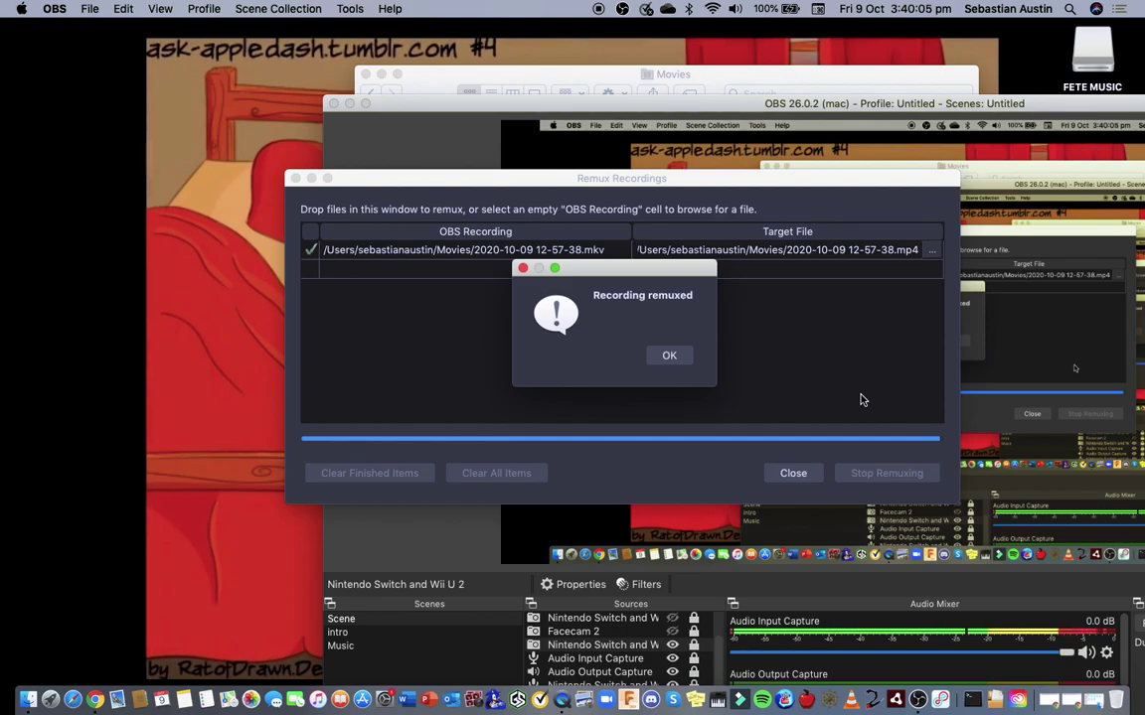
{"action": "left_click", "coordinate": [668, 355]}
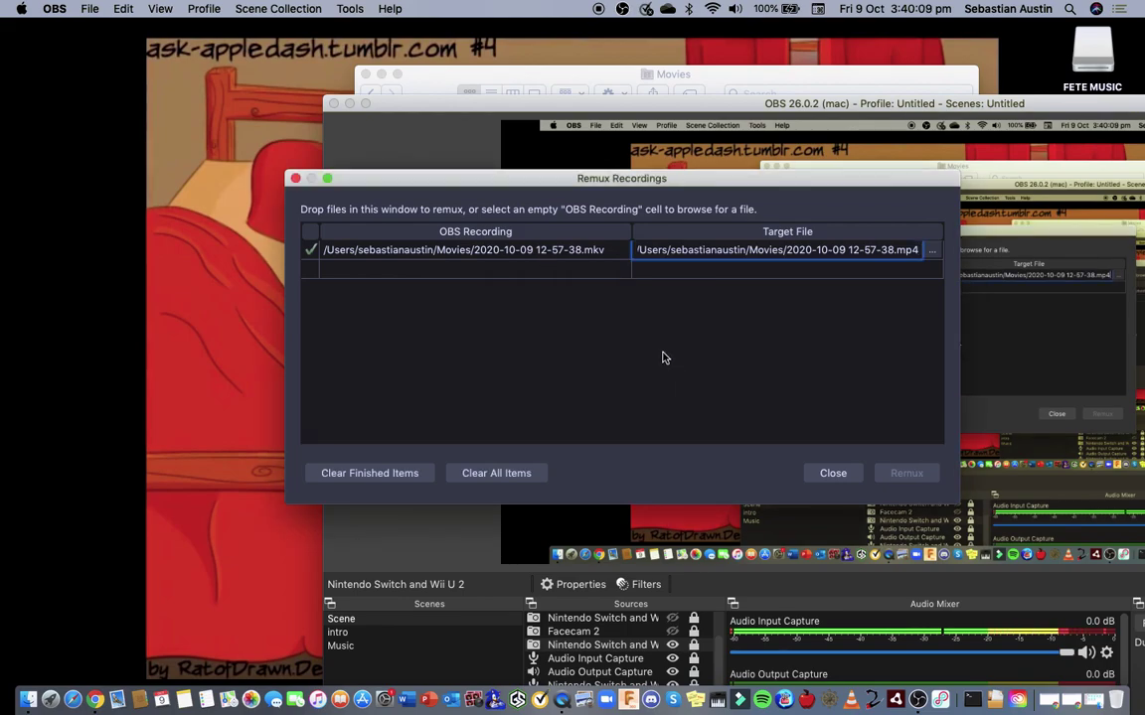
- Play the new .mp4 from the Movies folder in QuickTime, then close it
{"action": "left_click", "coordinate": [442, 86]}
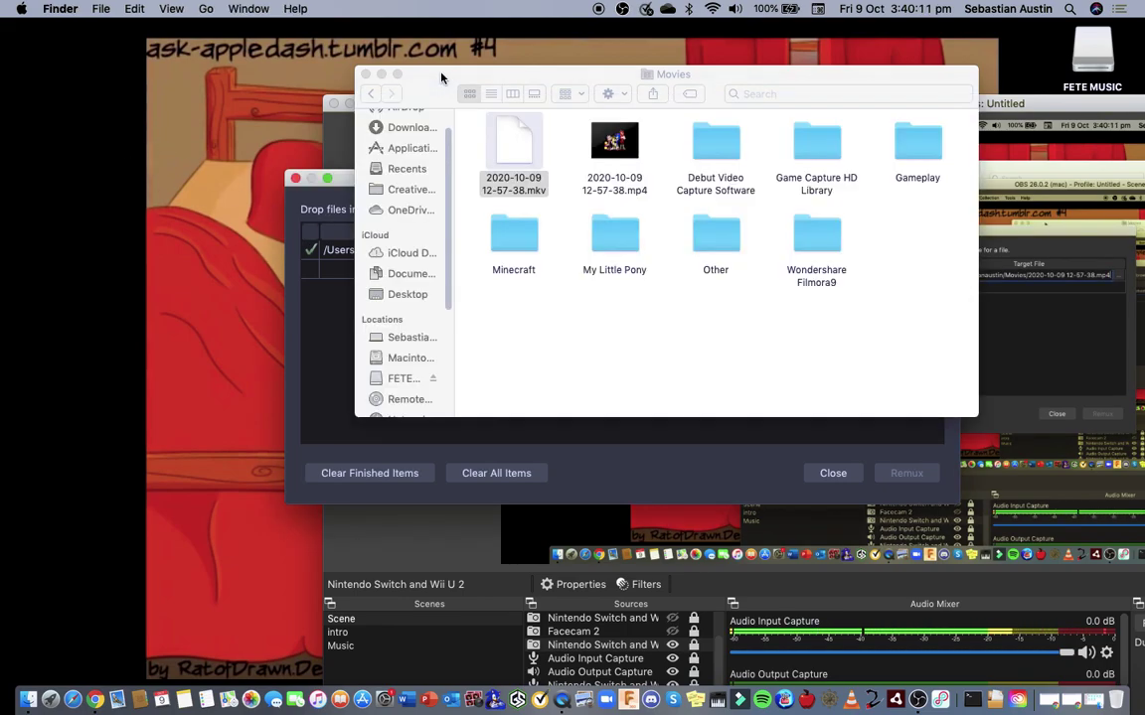
{"action": "double_click", "coordinate": [614, 142]}
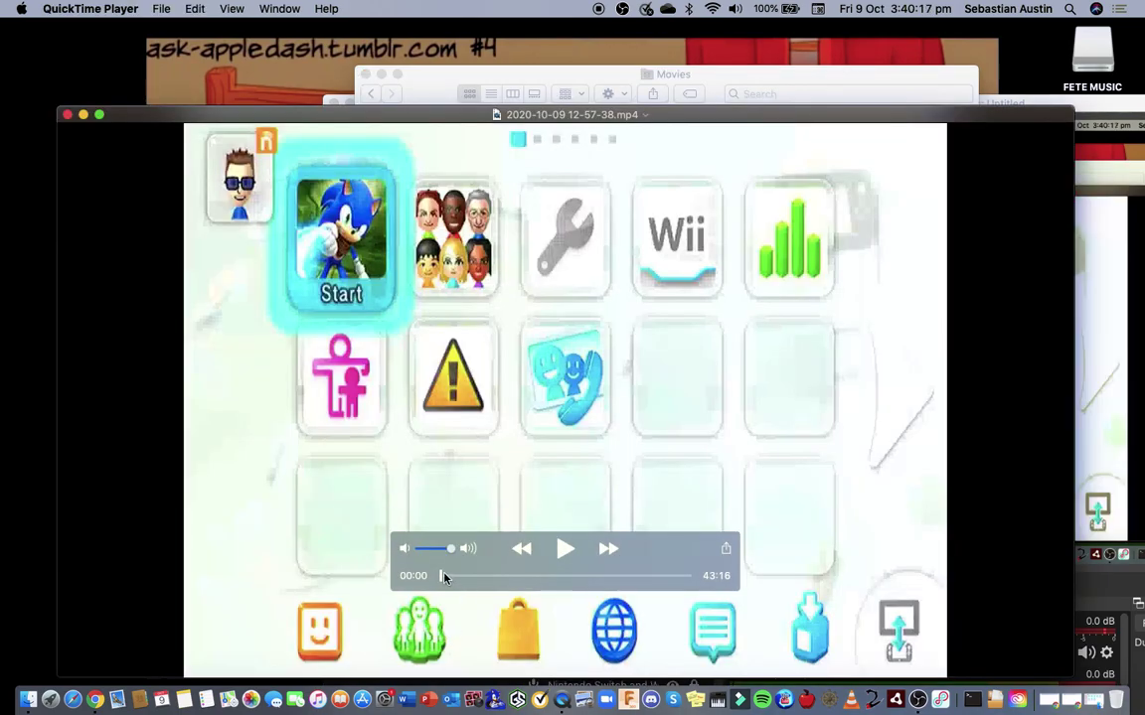
{"action": "left_click", "coordinate": [65, 117]}
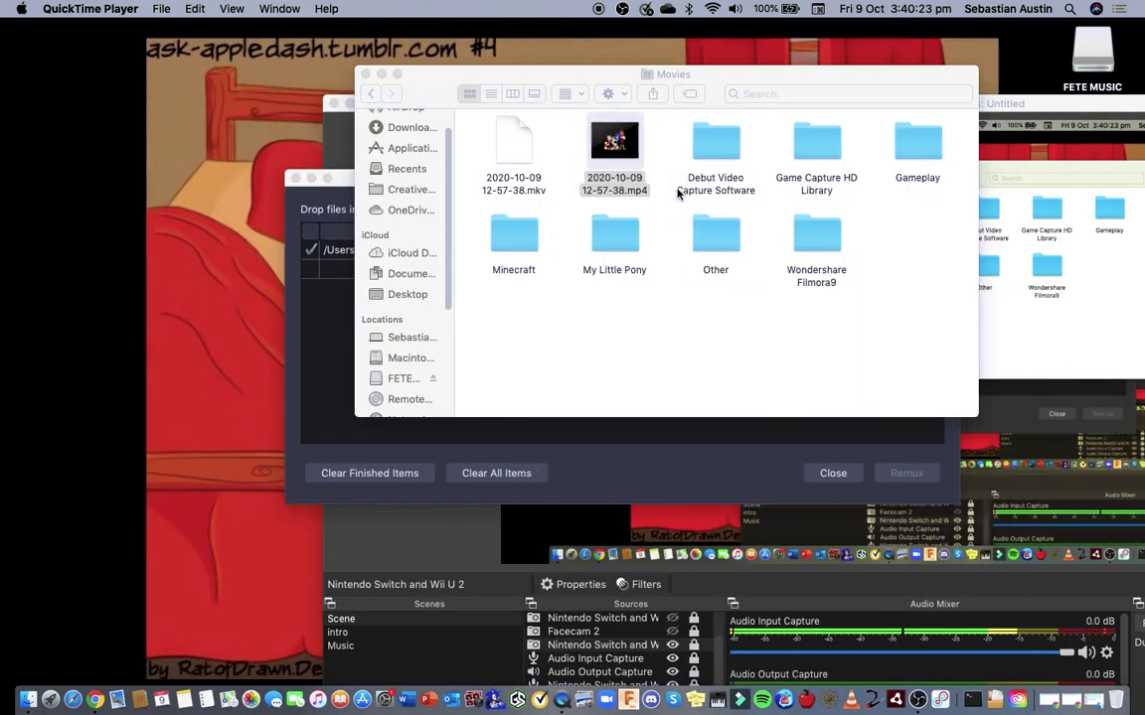
- Open FETE MUSIC > Movies > Gameplay > Sonic Boom Rise of Lyric and close the Movies window
{"action": "left_click", "coordinate": [1093, 45]}
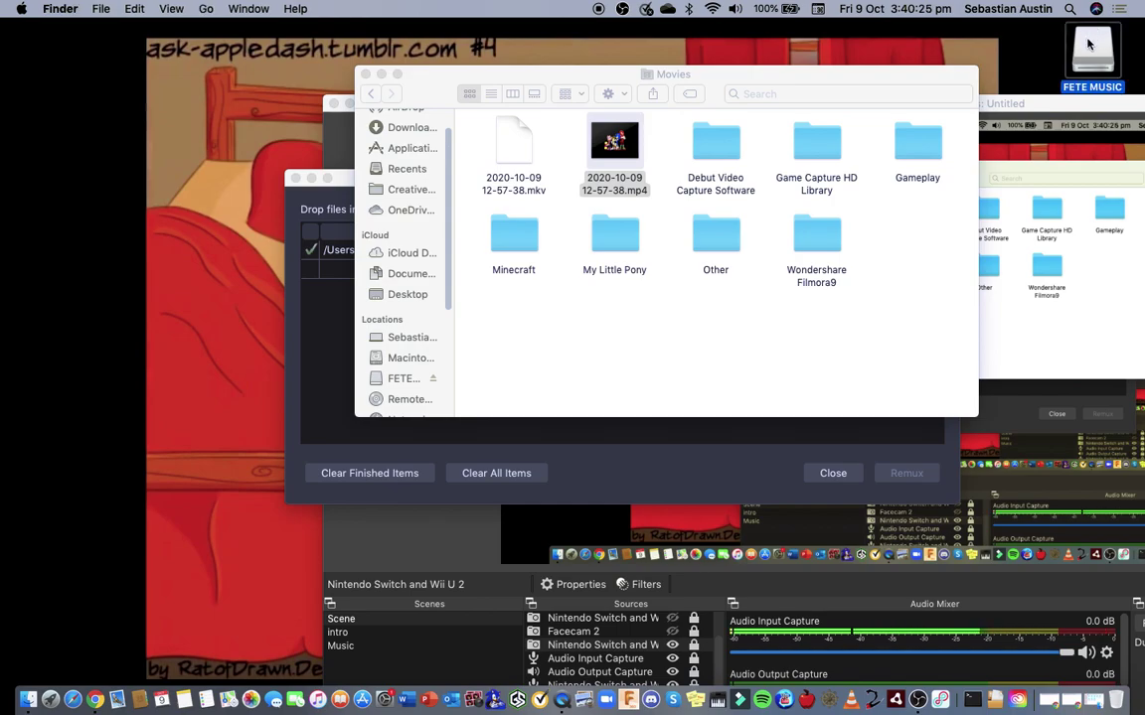
{"action": "key", "text": "super+o"}
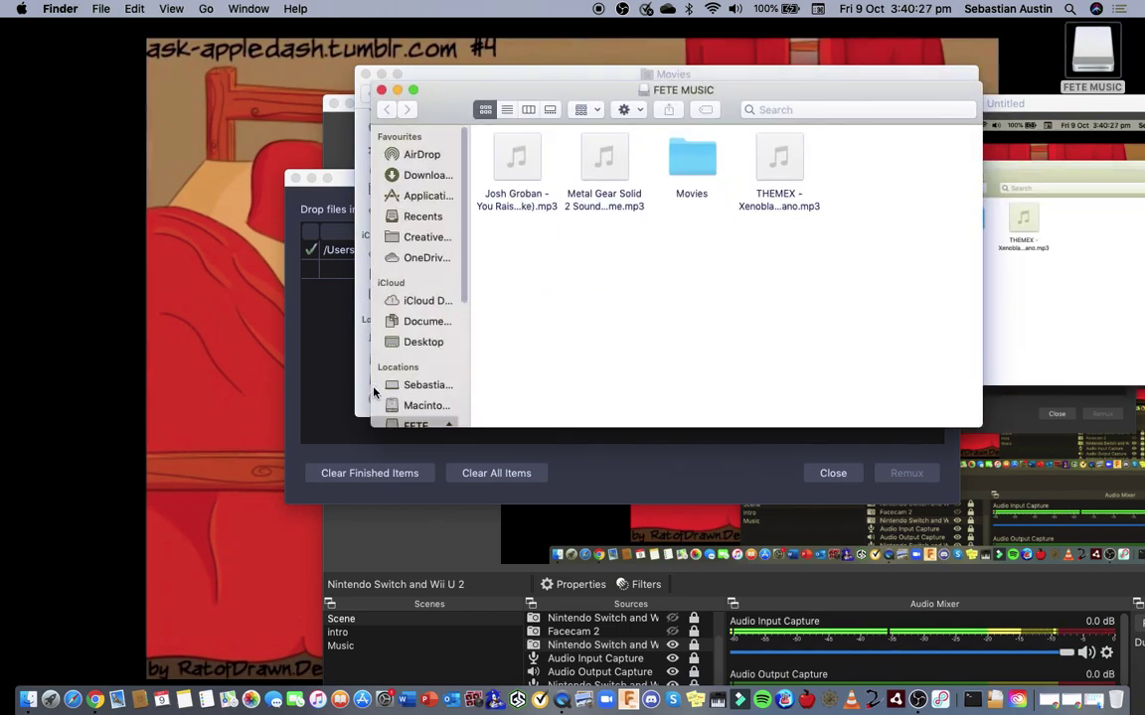
{"action": "double_click", "coordinate": [679, 151]}
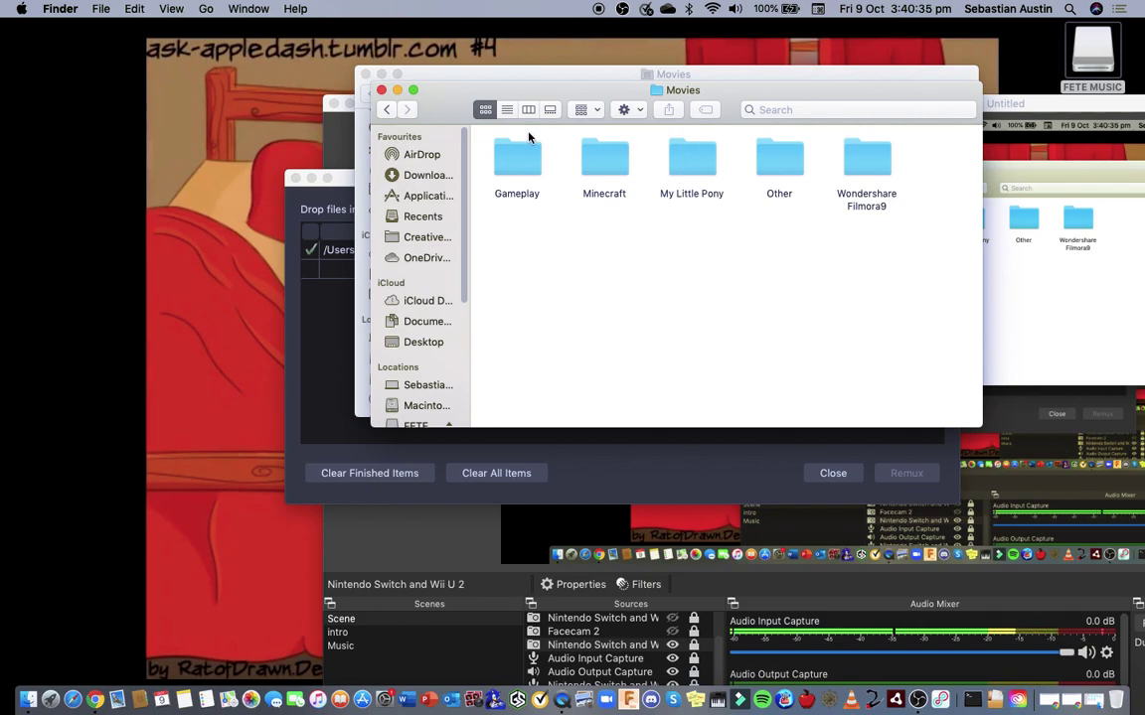
{"action": "left_click", "coordinate": [529, 167]}
{"action": "double_click", "coordinate": [528, 167]}
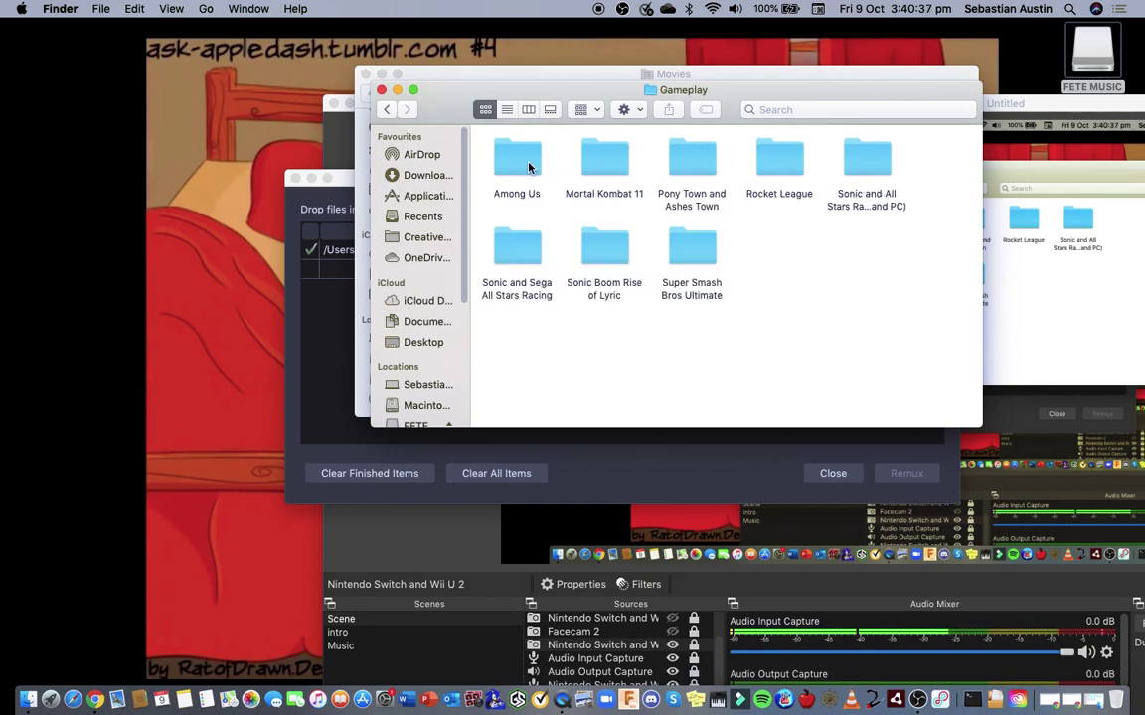
{"action": "double_click", "coordinate": [601, 248]}
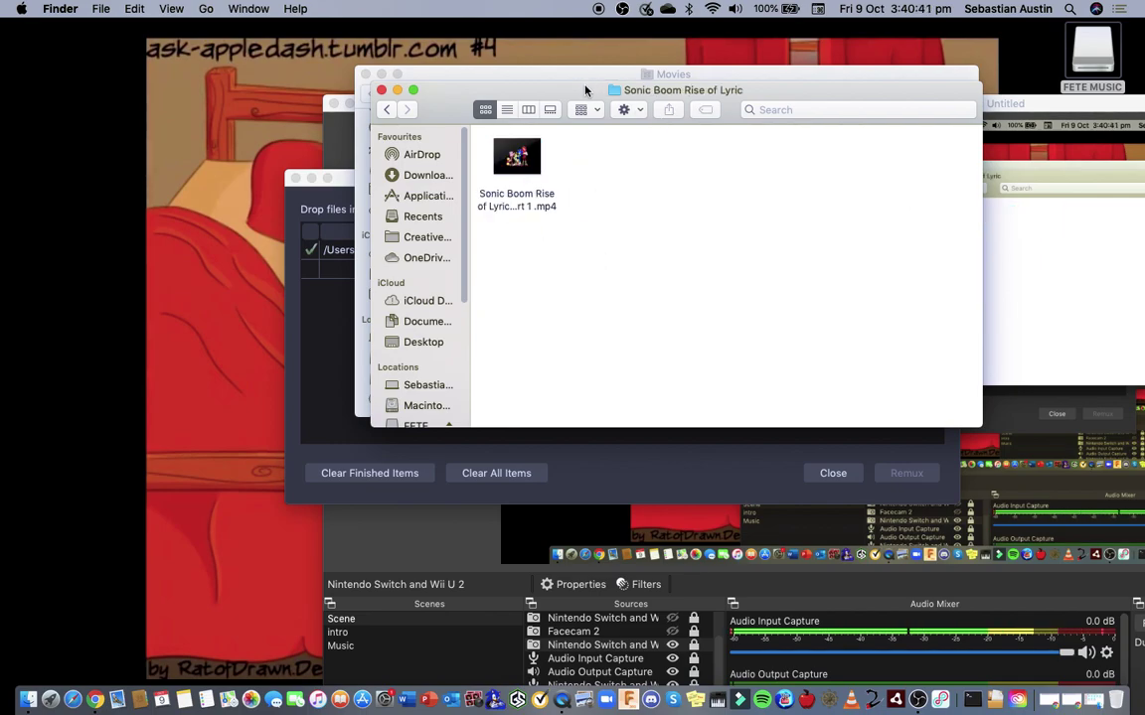
{"action": "left_click_drag", "start_coordinate": [585, 90], "coordinate": [309, 99]}
{"action": "left_click", "coordinate": [953, 286]}
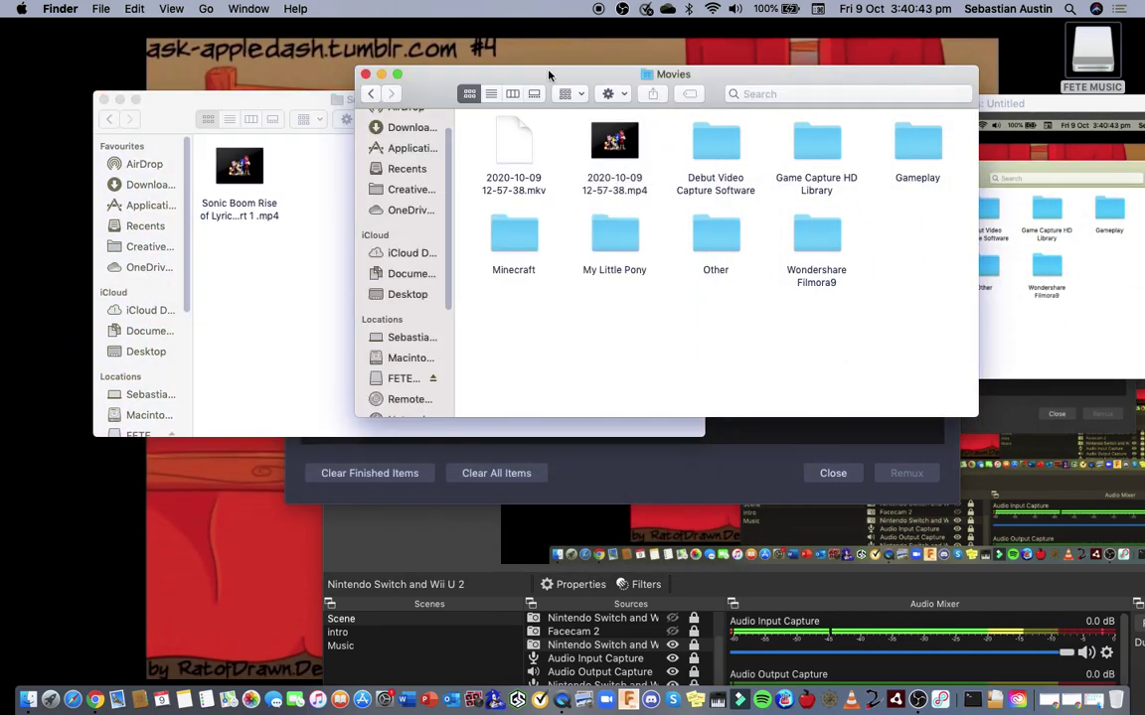
{"action": "left_click", "coordinate": [366, 75]}
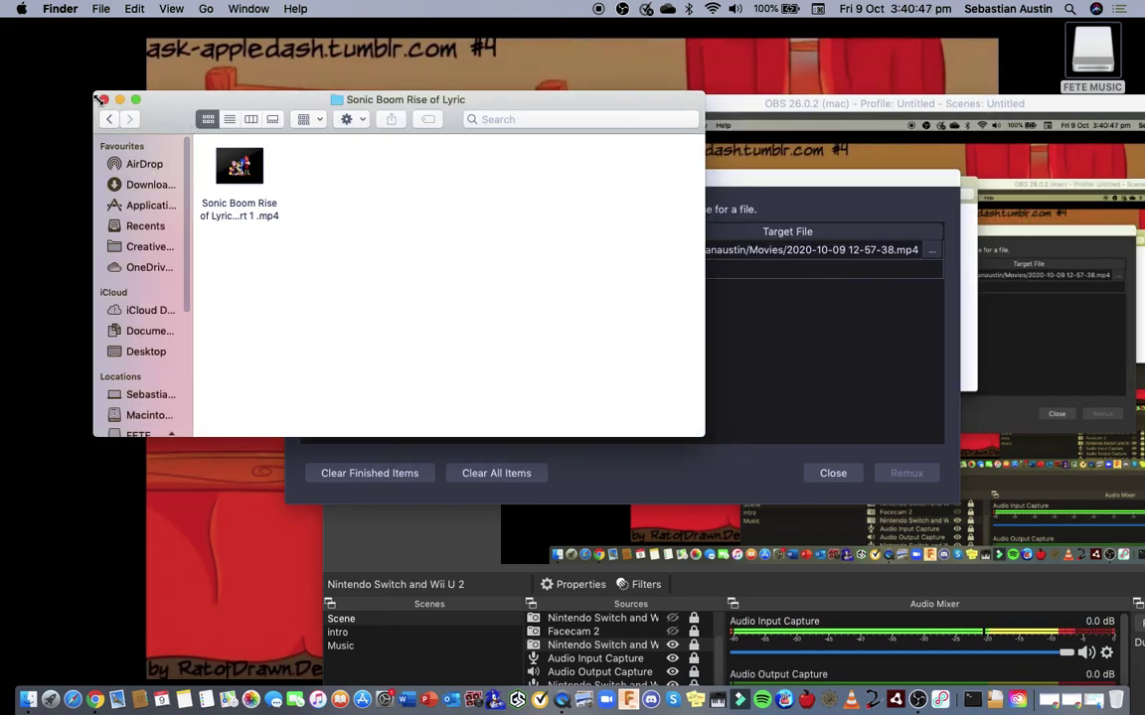
- Close the Sonic Boom Finder window, clear finished remux items, and close the Remux dialog
{"action": "left_click", "coordinate": [103, 99]}
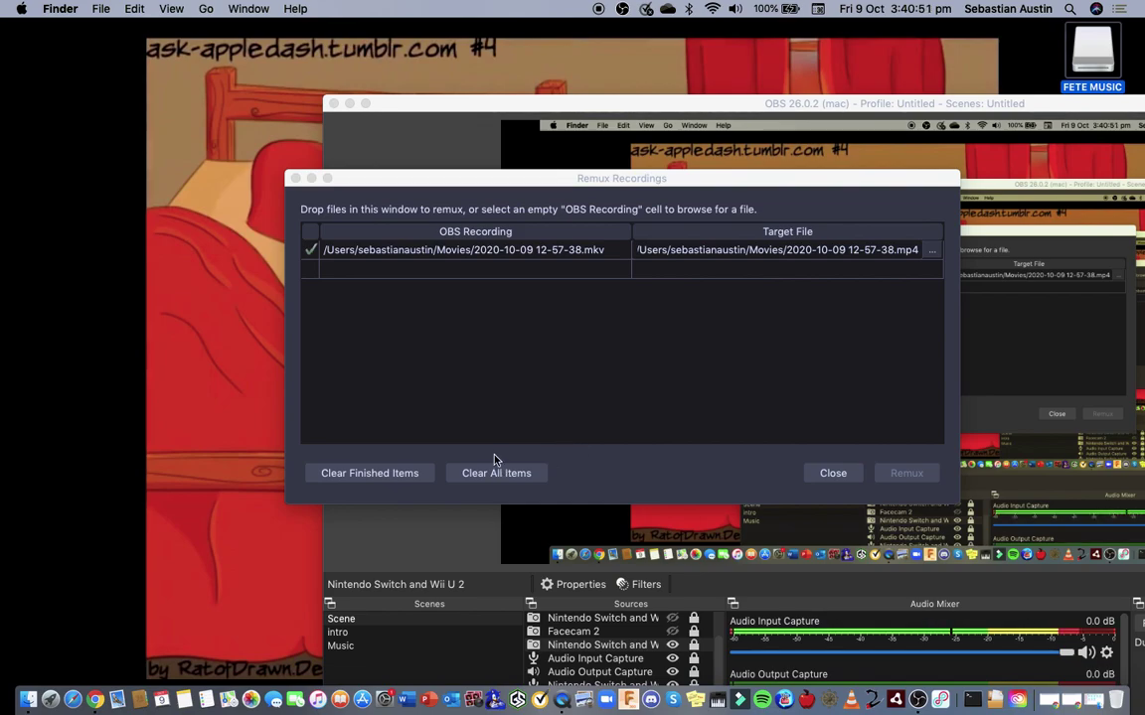
{"action": "left_click", "coordinate": [407, 475]}
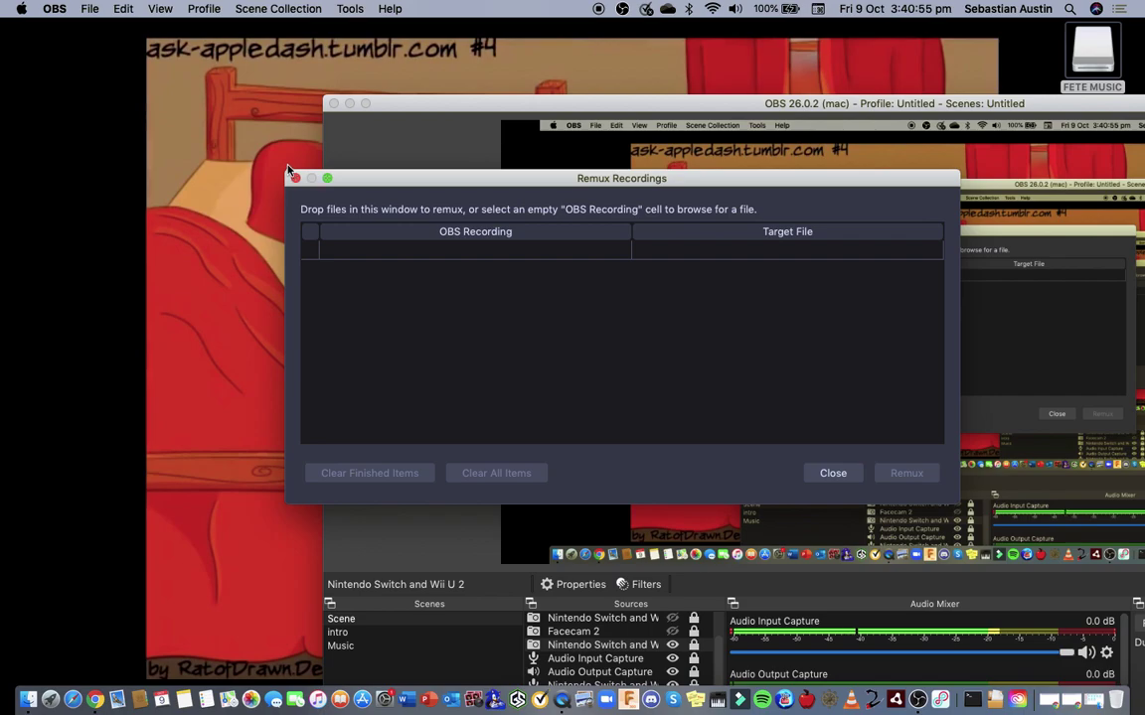
{"action": "left_click", "coordinate": [294, 178]}
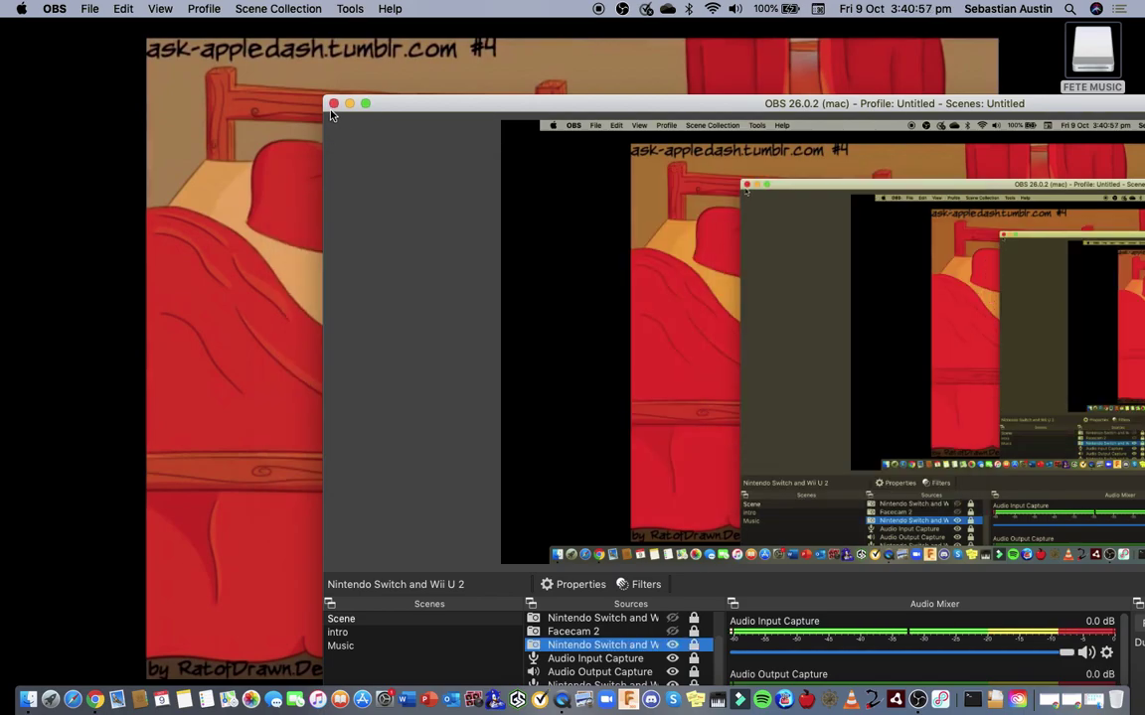
- Move the OBS main window to the top-left and enlarge it to fill the screen
{"action": "left_click", "coordinate": [457, 125]}
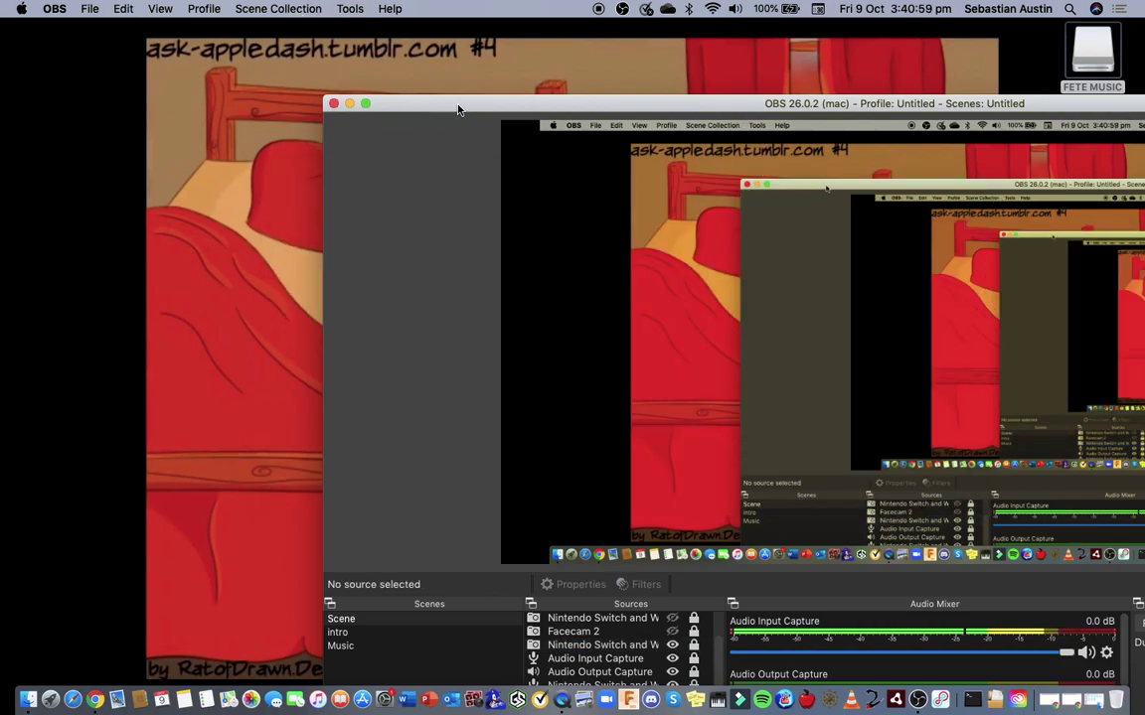
{"action": "left_click_drag", "start_coordinate": [457, 110], "coordinate": [274, 38]}
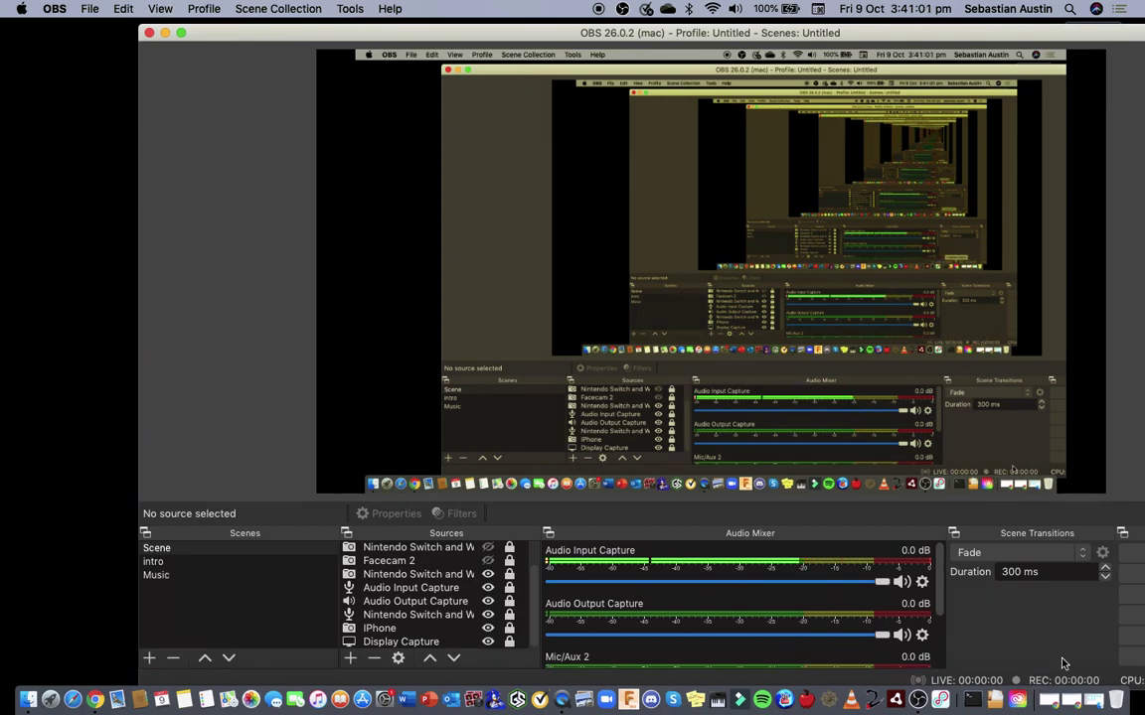
{"action": "double_click", "coordinate": [277, 33]}
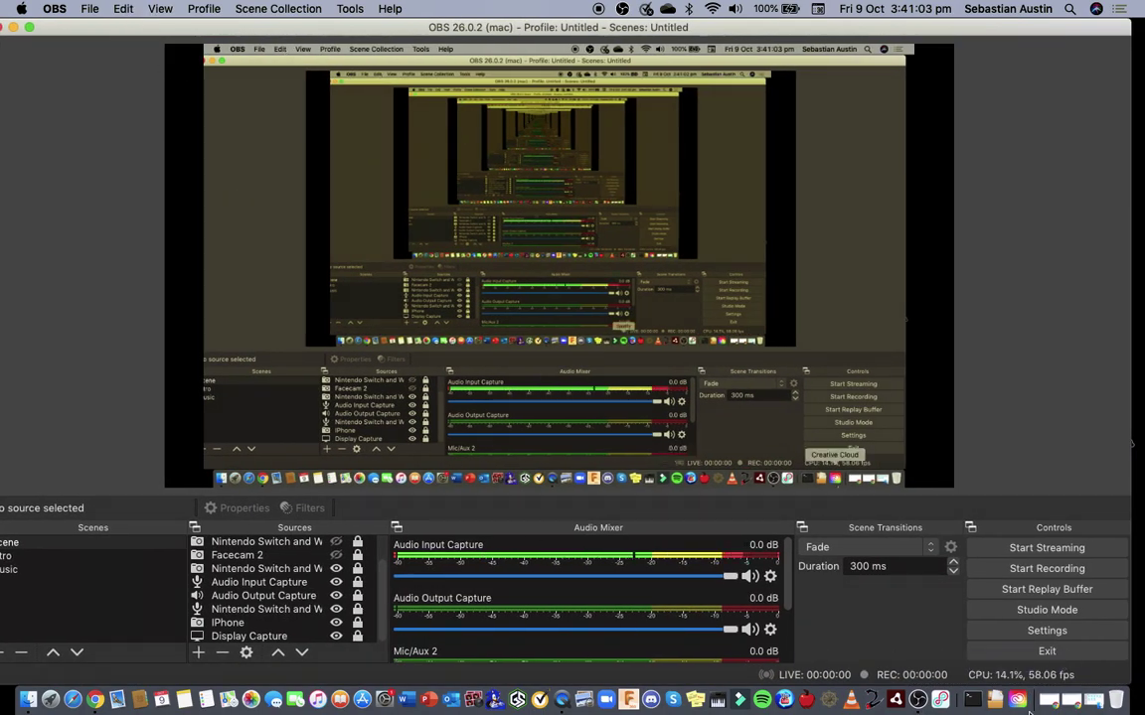
- Exit OBS Studio from its Controls panel and deselect the FETE MUSIC desktop icon
{"action": "left_click", "coordinate": [1024, 651]}
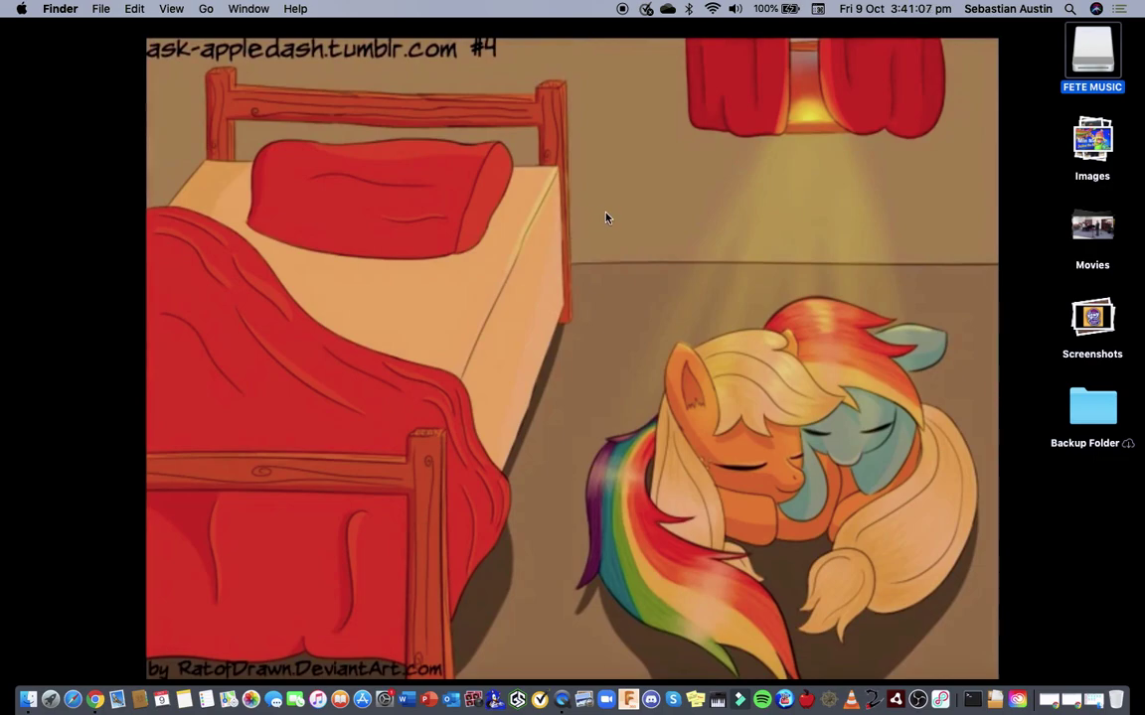
{"action": "left_click", "coordinate": [591, 236]}
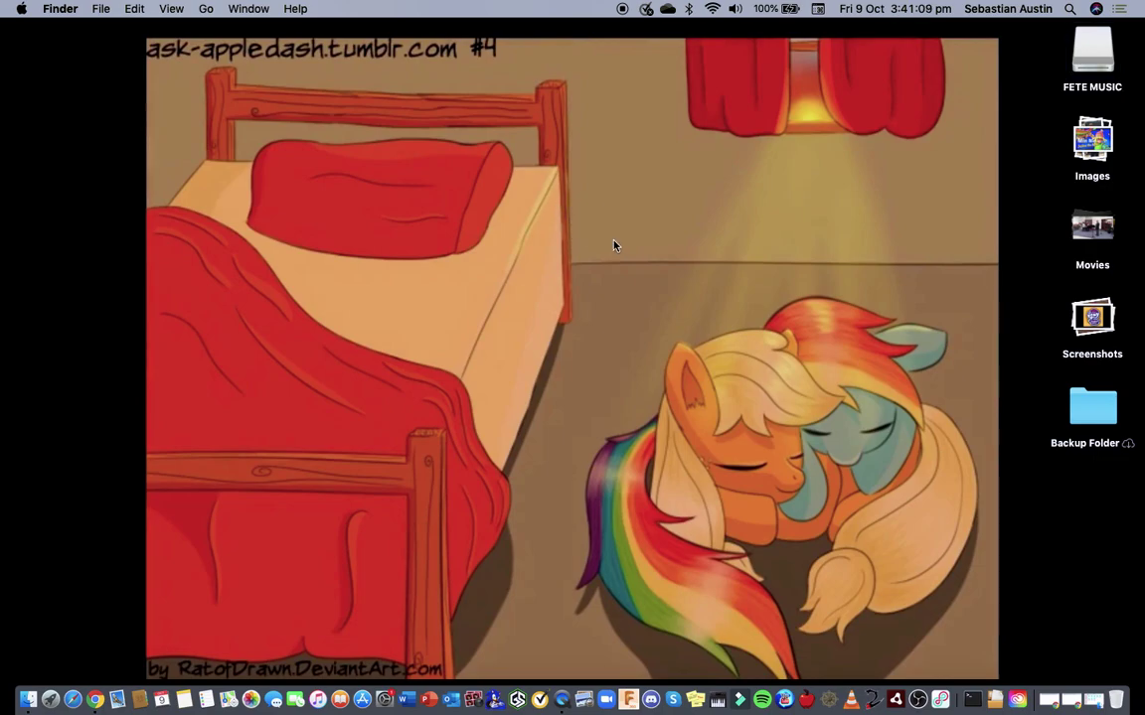